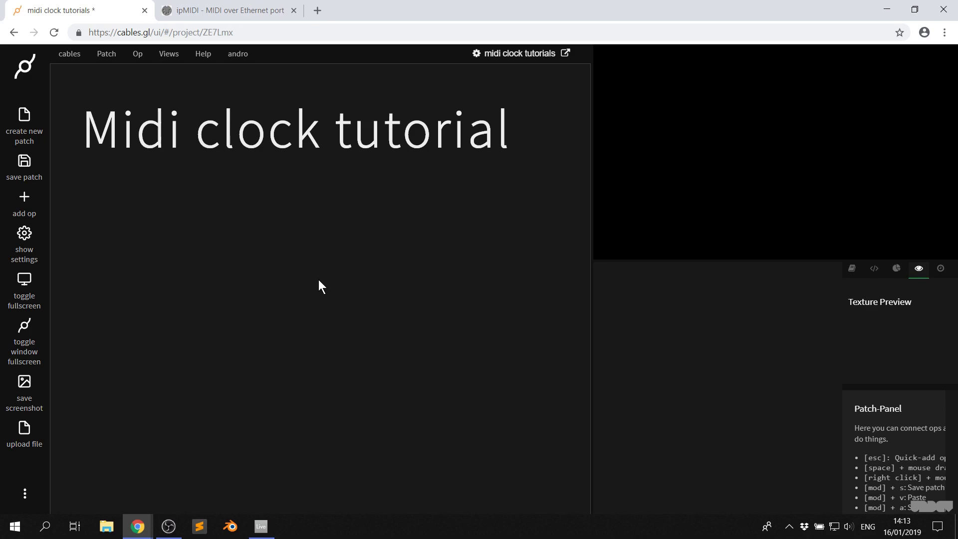
View the ipMIDI page, then close it so only the Midi clock tutorial patch remains
{"action": "left_click", "coordinate": [245, 11]}
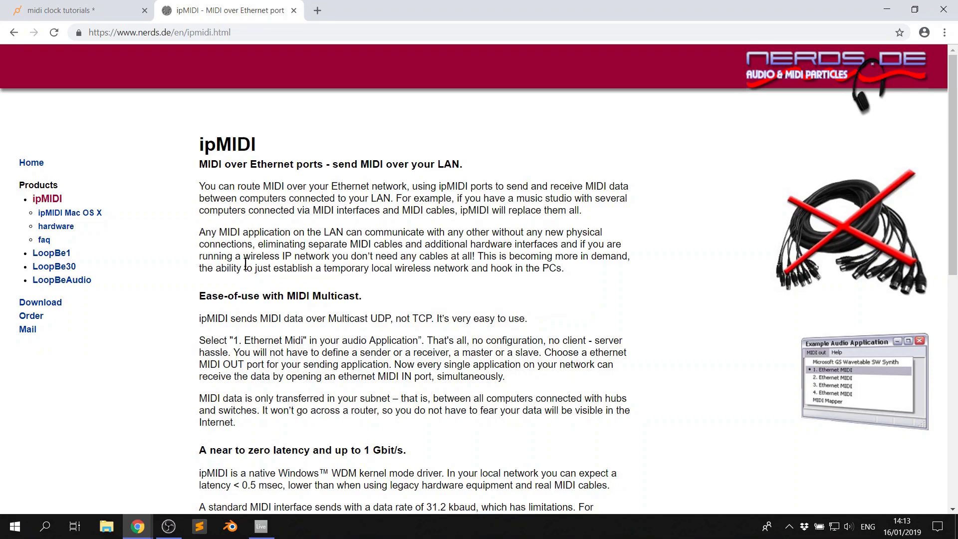
{"action": "left_click", "coordinate": [294, 10]}
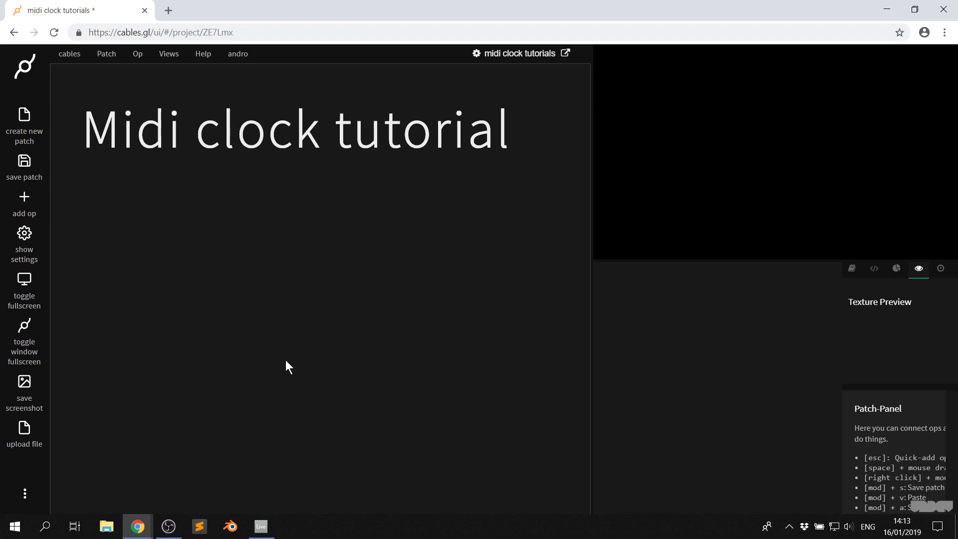
In Live's Link/MIDI preferences, enable Track and Sync for the 01. Ethernet MIDI output
{"action": "left_click", "coordinate": [261, 526]}
{"action": "left_click", "coordinate": [106, 21]}
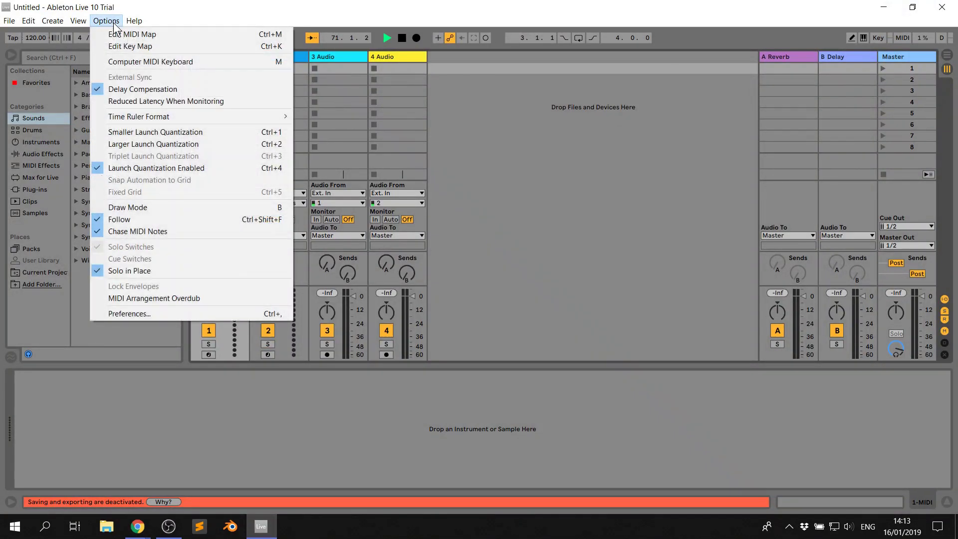
{"action": "left_click", "coordinate": [172, 313]}
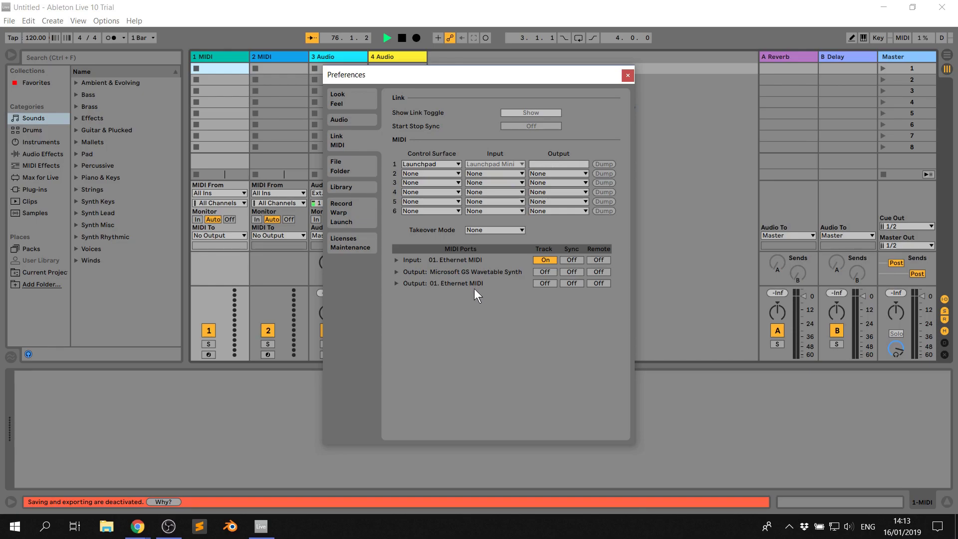
{"action": "left_click", "coordinate": [545, 283]}
{"action": "left_click", "coordinate": [572, 283]}
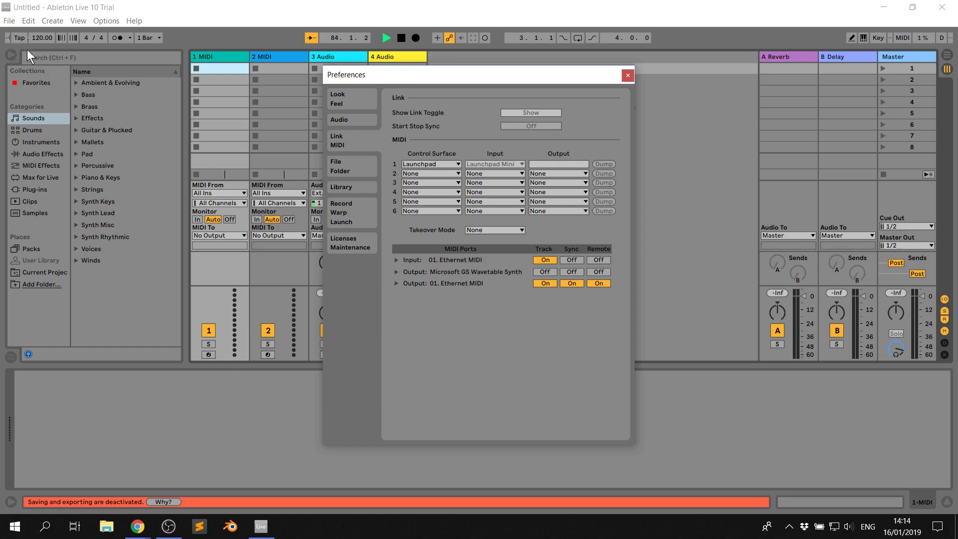
{"action": "left_click", "coordinate": [571, 283]}
{"action": "left_click", "coordinate": [571, 283]}
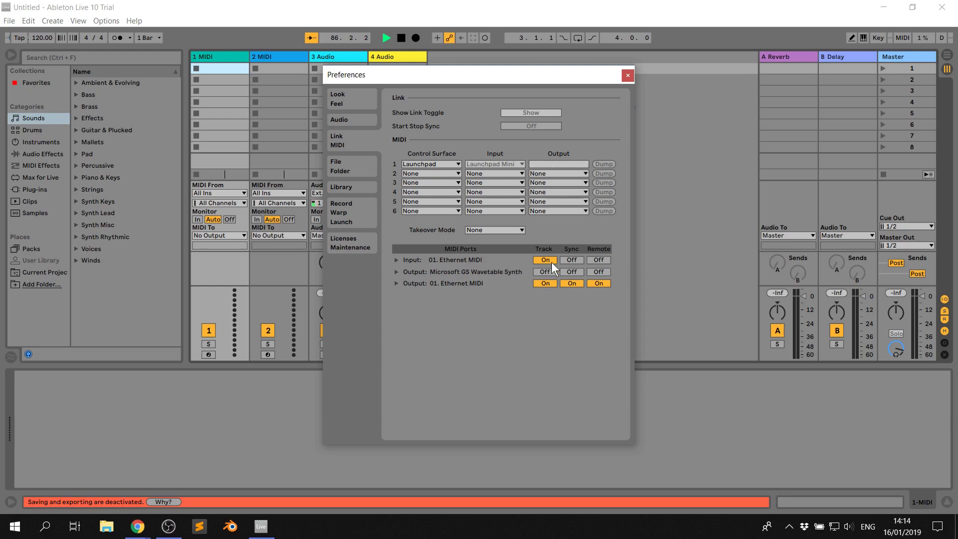
Route track 1's MIDI To output to 01. Ethernet MIDI
{"action": "left_click", "coordinate": [627, 75]}
{"action": "left_click", "coordinate": [229, 232]}
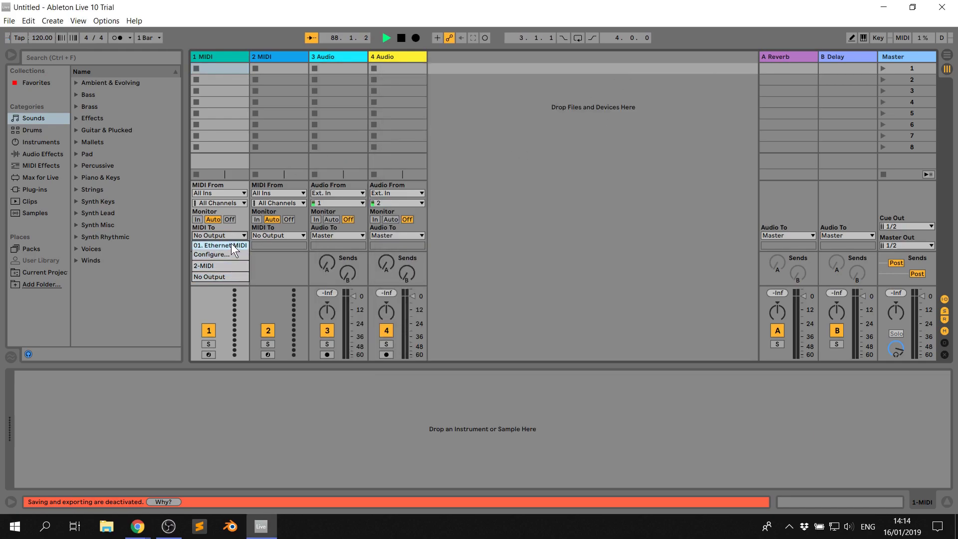
{"action": "left_click", "coordinate": [231, 244]}
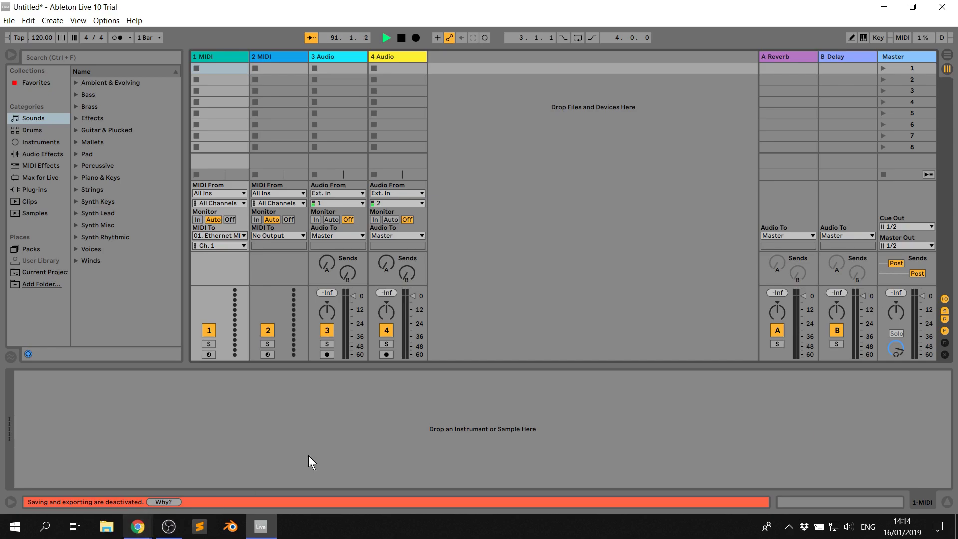
Add a MidiInputDevice op in cables.gl and set its Device to 01. Ethernet MIDI
{"action": "left_click", "coordinate": [883, 7]}
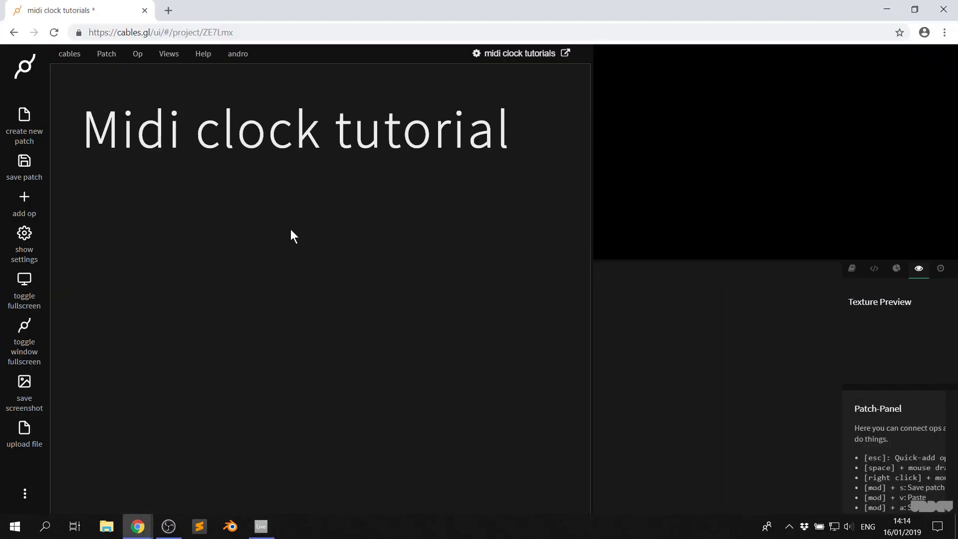
{"action": "key", "text": "Escape"}
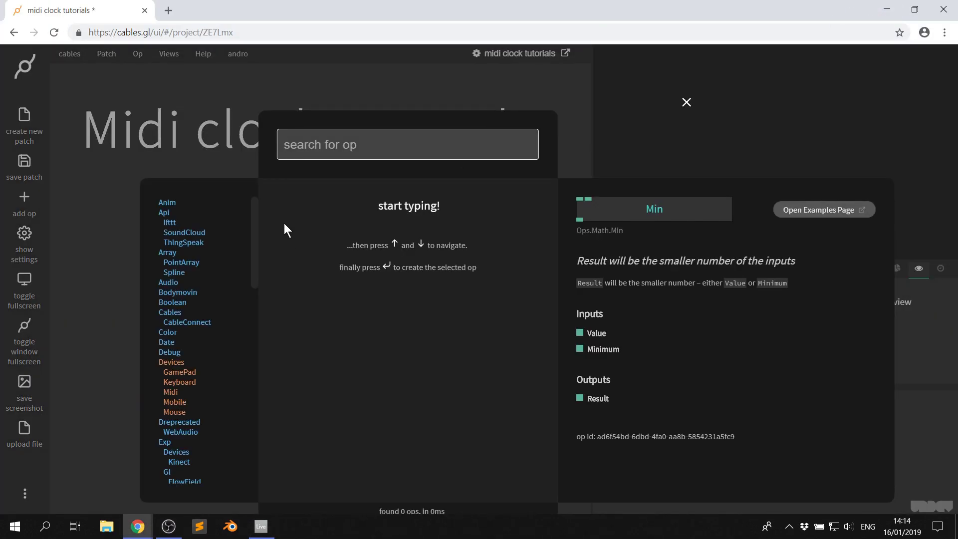
{"action": "type", "text": "midi"}
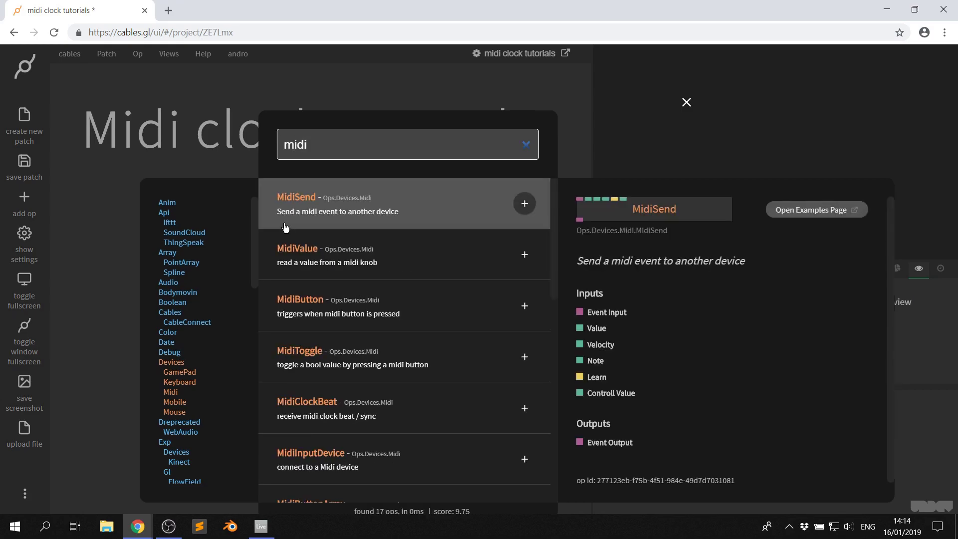
{"action": "type", "text": "in"}
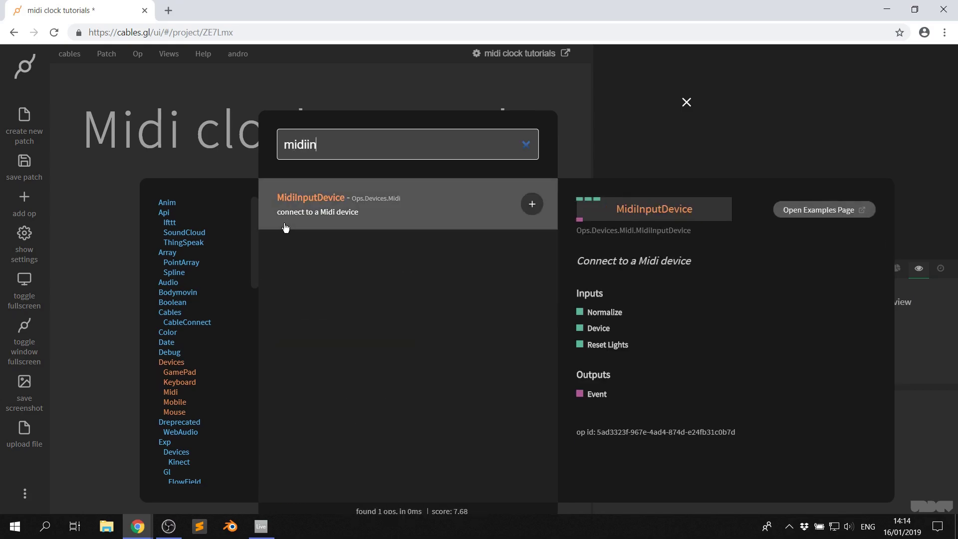
{"action": "left_click", "coordinate": [284, 227]}
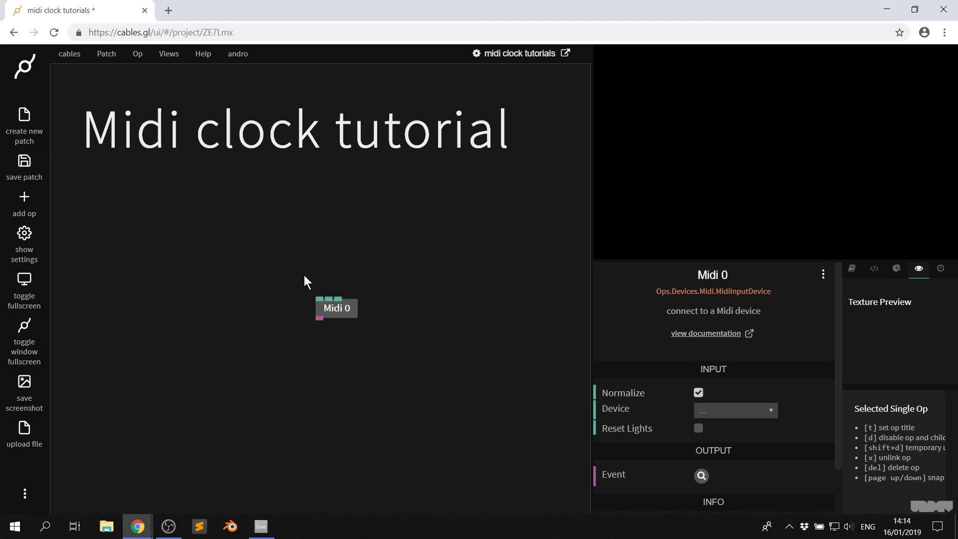
{"action": "left_click_drag", "start_coordinate": [344, 310], "coordinate": [208, 233]}
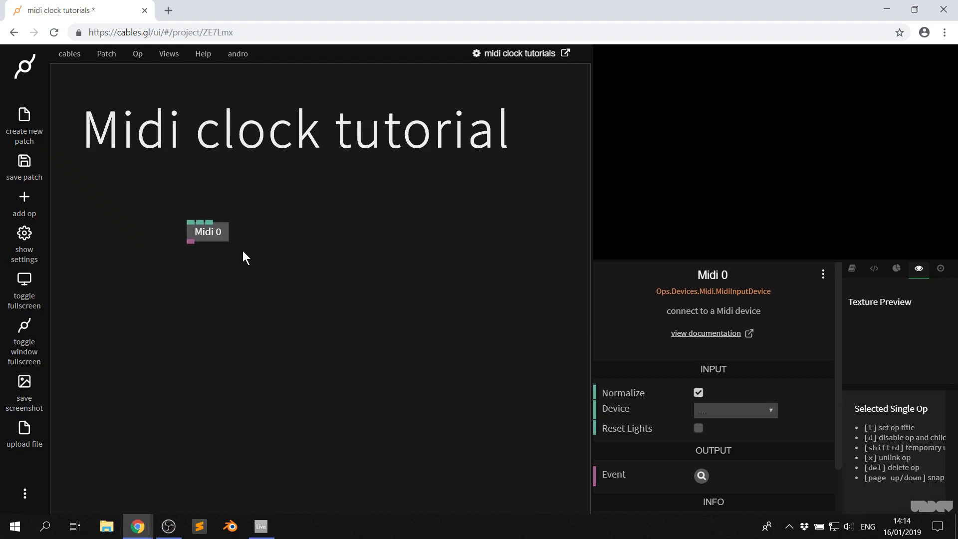
{"action": "left_click", "coordinate": [716, 408]}
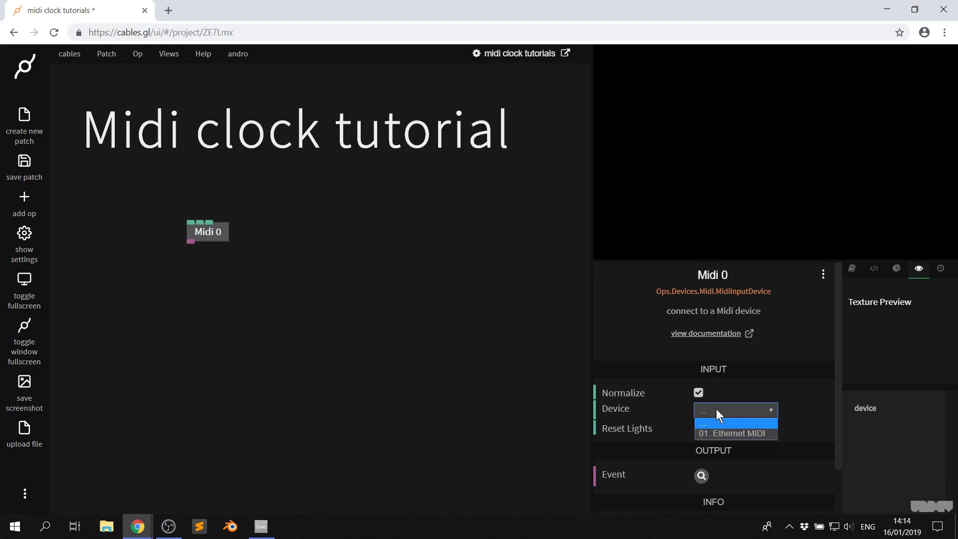
{"action": "left_click", "coordinate": [725, 434]}
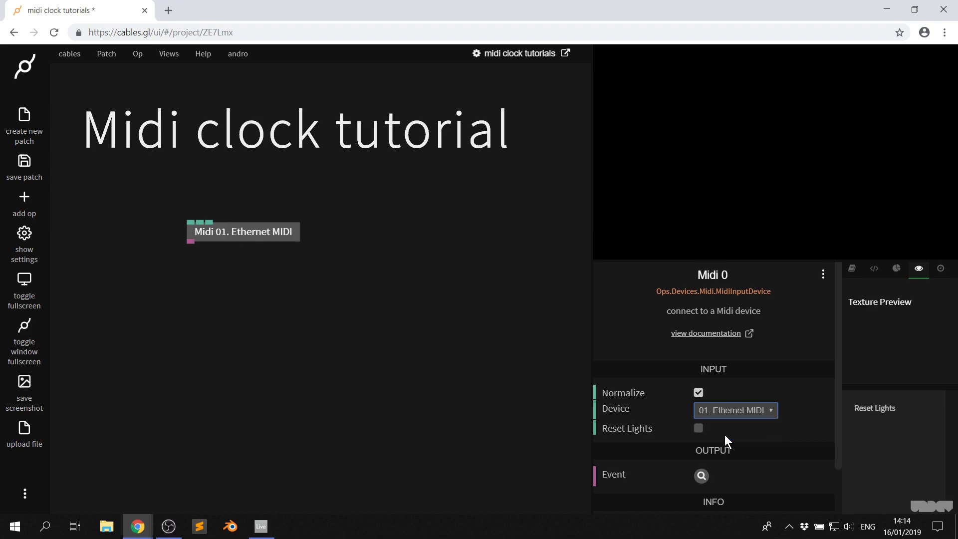
Add a MidiClockBeat op fed by the MIDI device and place it just beneath
{"action": "left_click_drag", "start_coordinate": [191, 244], "coordinate": [193, 278]}
{"action": "key", "text": "BackSpace"}
{"action": "key", "text": "BackSpace"}
{"action": "key", "text": "BackSpace"}
{"action": "type", "text": "dic"}
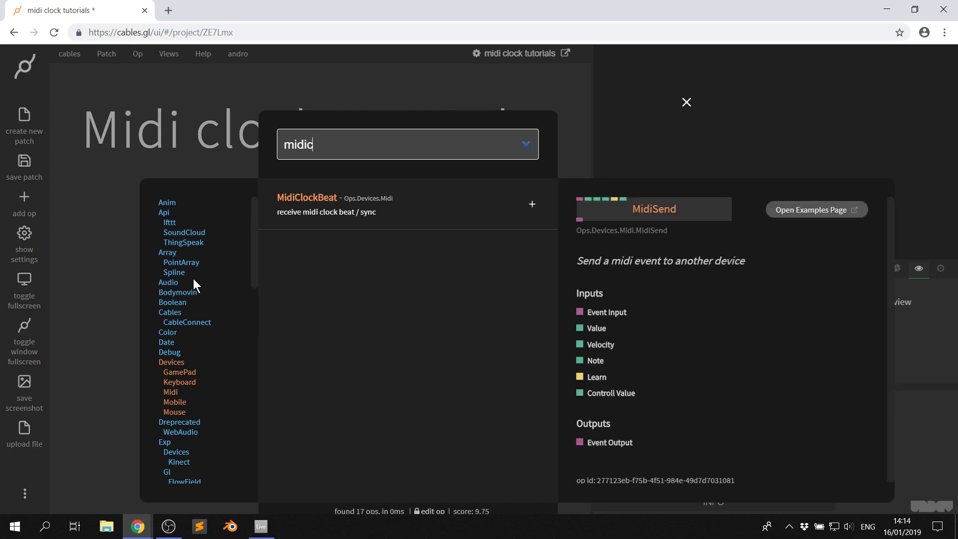
{"action": "key", "text": "Return"}
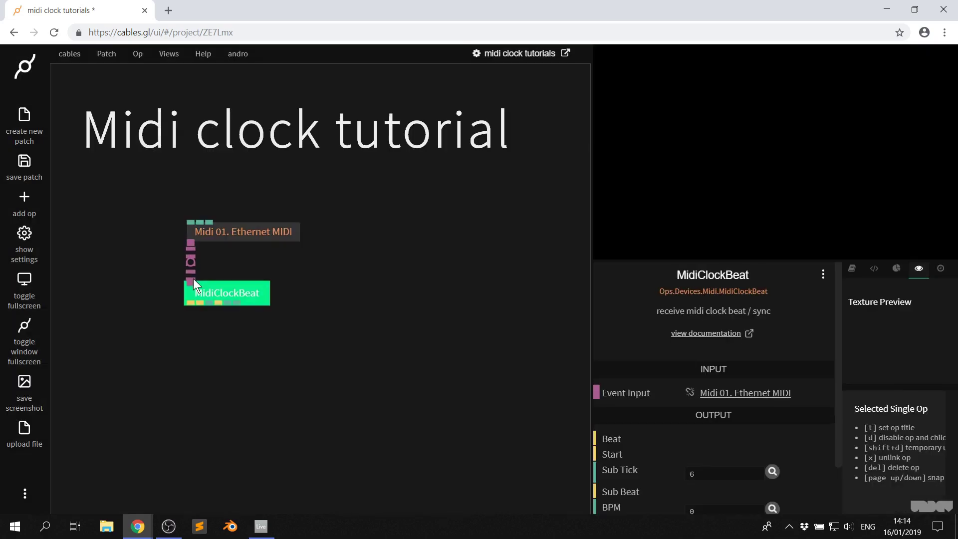
{"action": "left_click", "coordinate": [348, 295]}
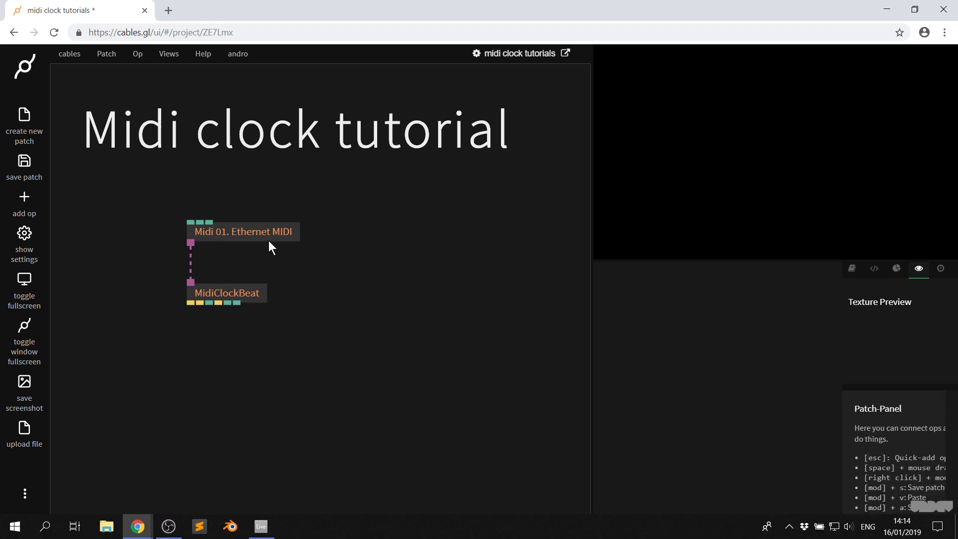
{"action": "left_click_drag", "start_coordinate": [251, 295], "coordinate": [238, 288]}
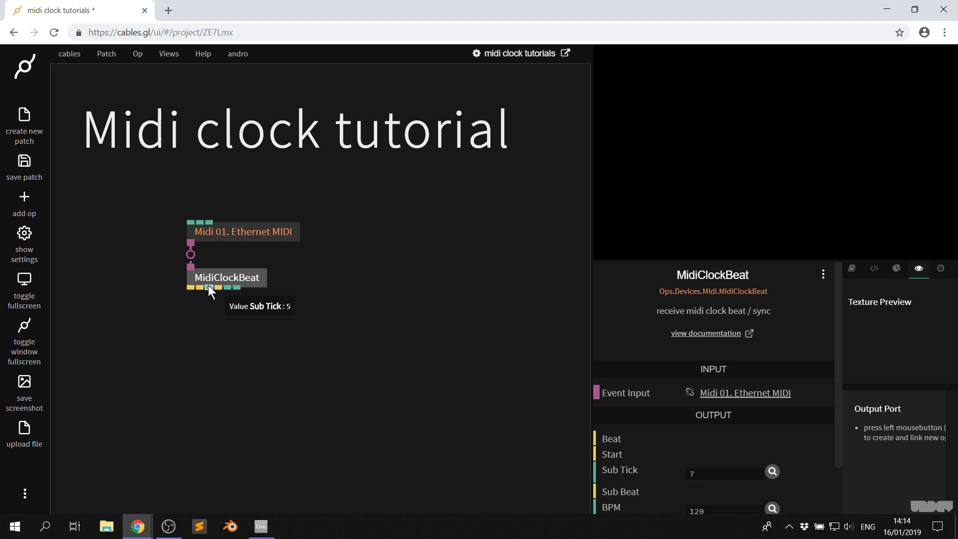
{"action": "left_click_drag", "start_coordinate": [208, 285], "coordinate": [271, 330]}
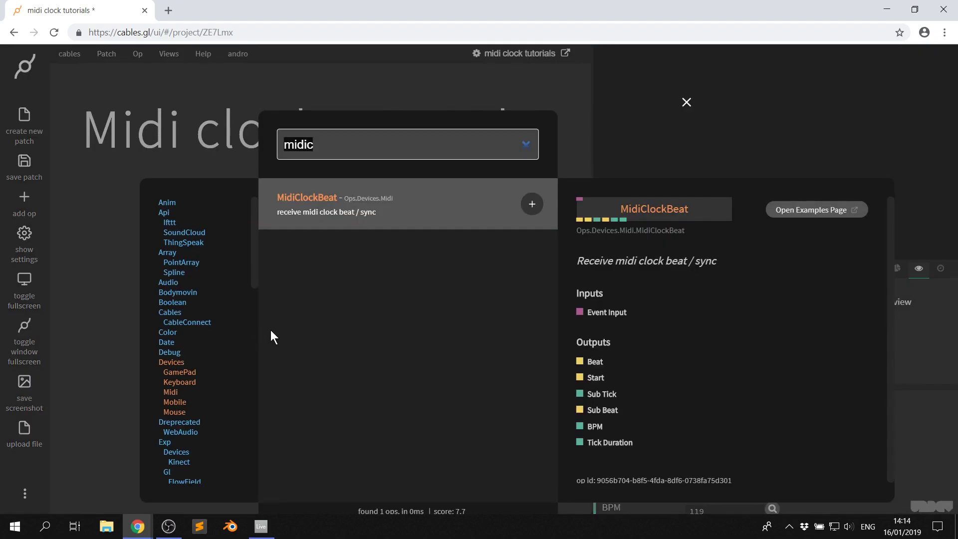
Add a Divide op fed by Sub Tick and set its Number2 divisor to 3
{"action": "type", "text": "div"}
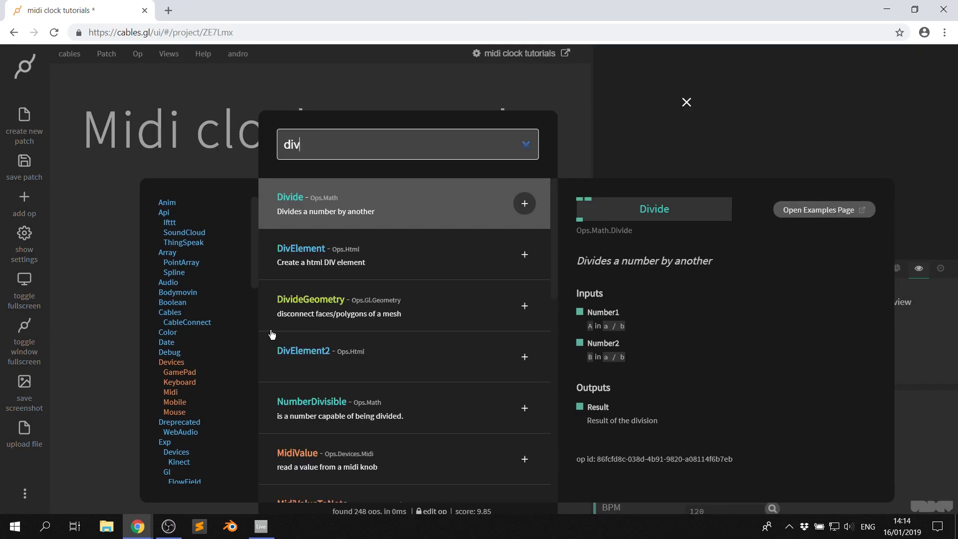
{"action": "type", "text": "ide"}
{"action": "key", "text": "Return"}
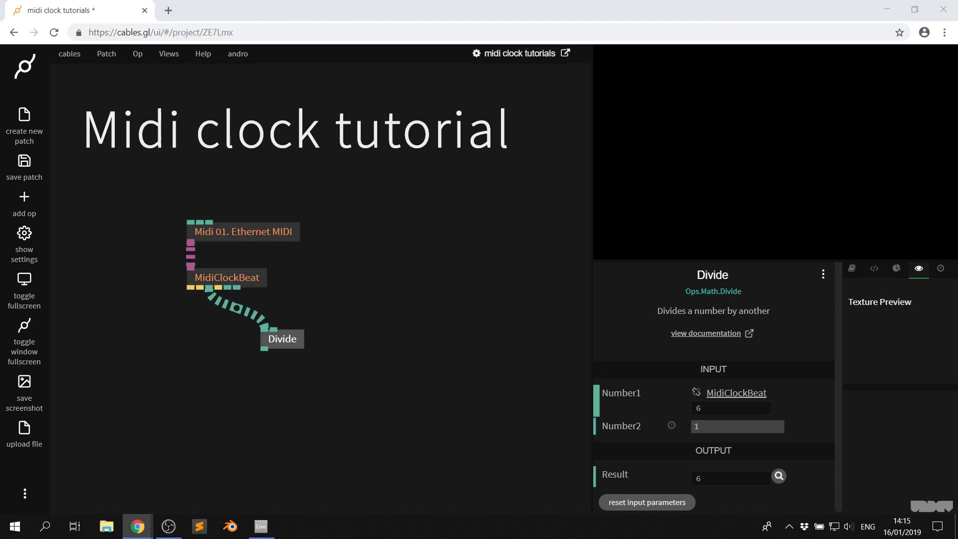
{"action": "left_click", "coordinate": [397, 310]}
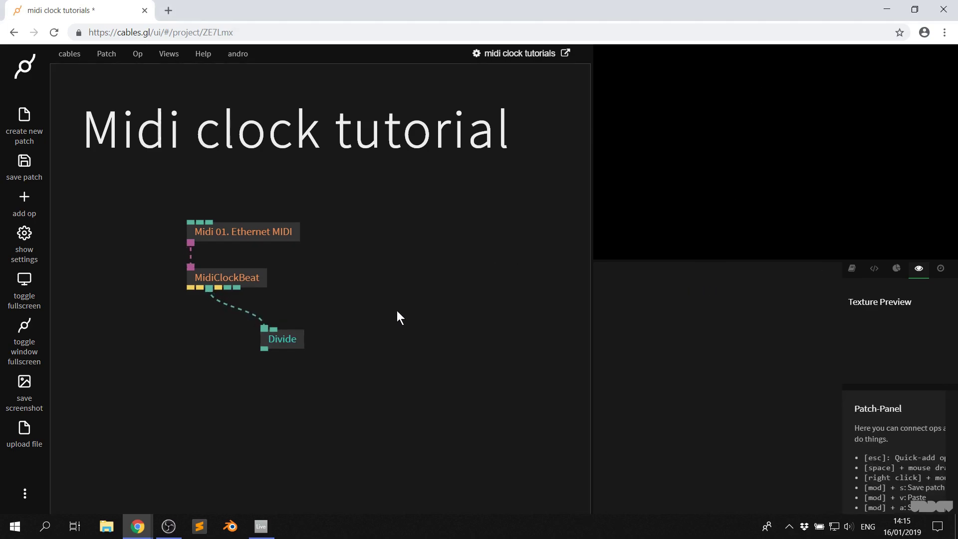
{"action": "left_click", "coordinate": [278, 339]}
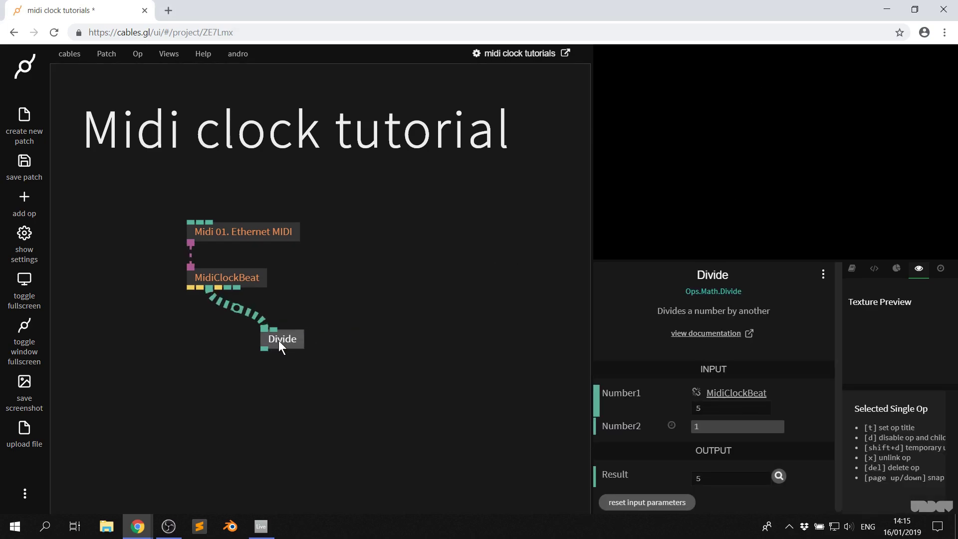
{"action": "left_click", "coordinate": [716, 428]}
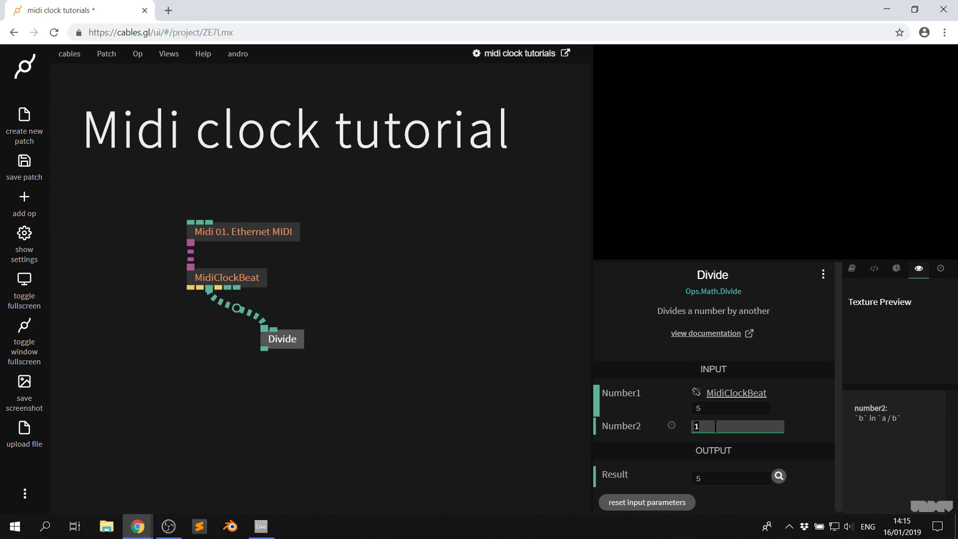
{"action": "type", "text": "3"}
{"action": "left_click", "coordinate": [385, 405]}
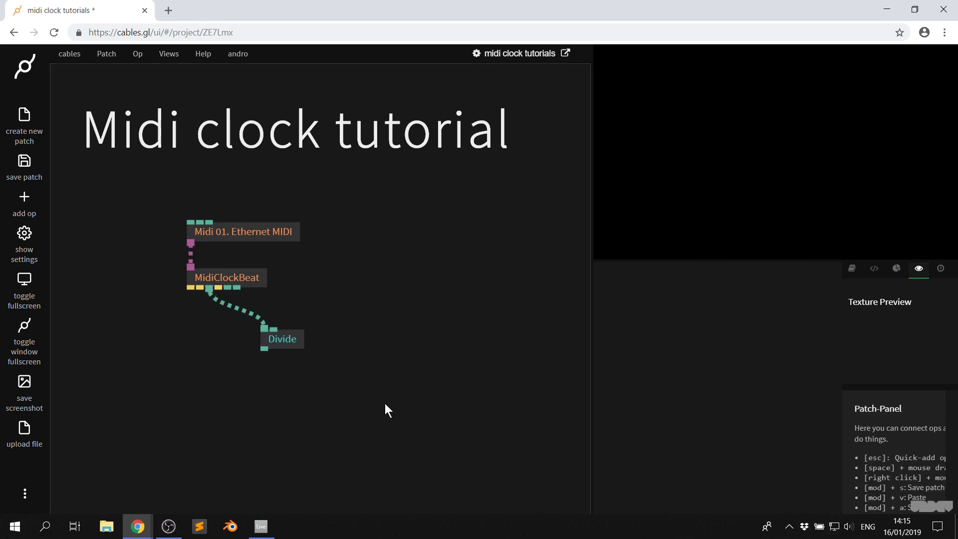
{"action": "mouse_move", "coordinate": [263, 348]}
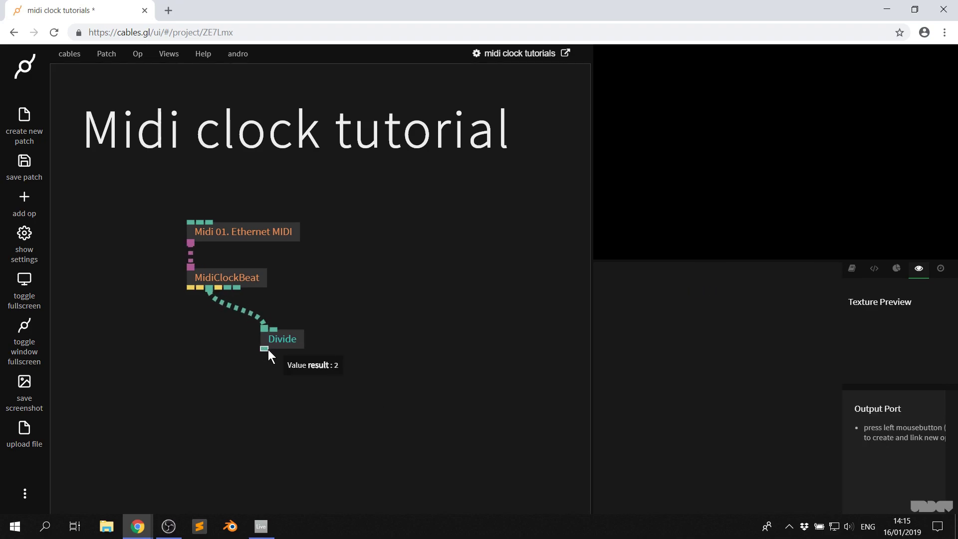
Add a Floor op wired under Divide's result
{"action": "left_click_drag", "start_coordinate": [265, 349], "coordinate": [268, 387]}
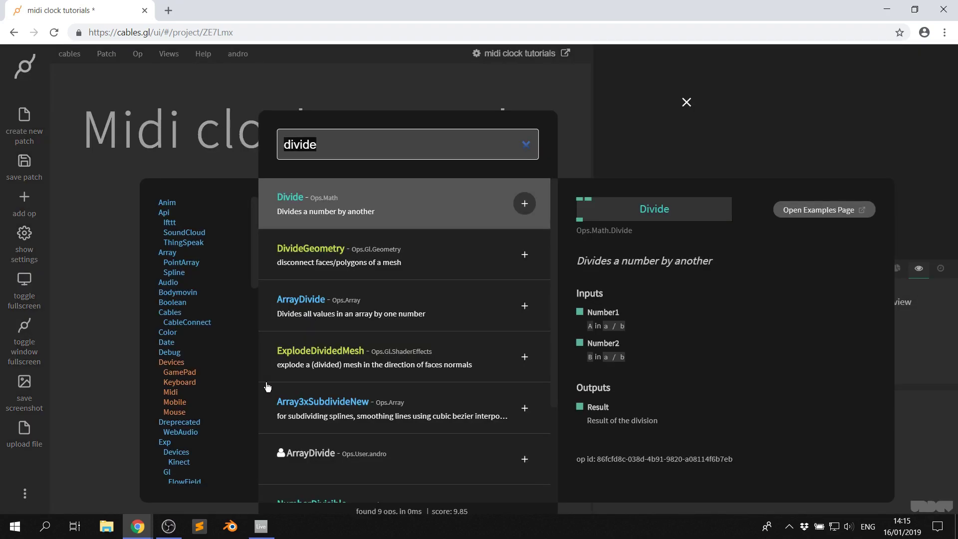
{"action": "type", "text": "floor"}
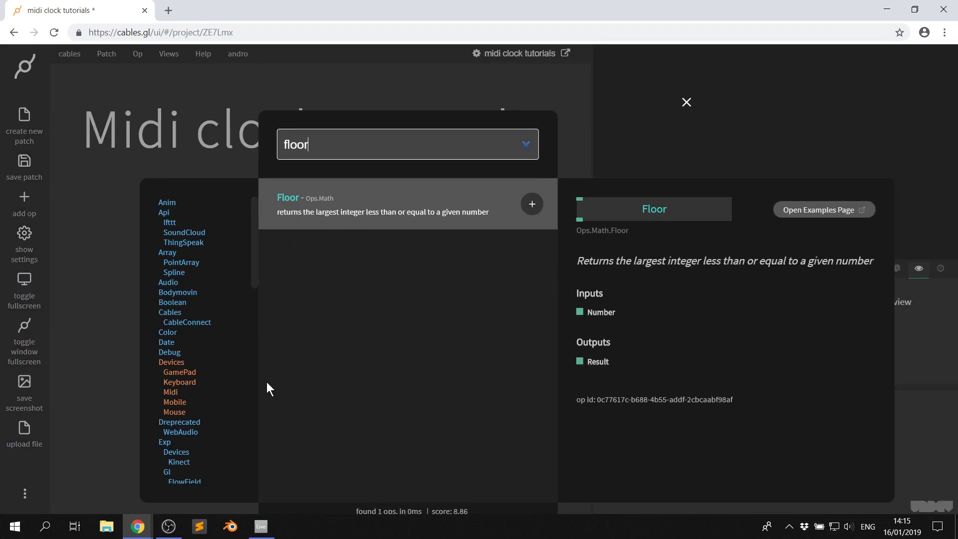
{"action": "key", "text": "Return"}
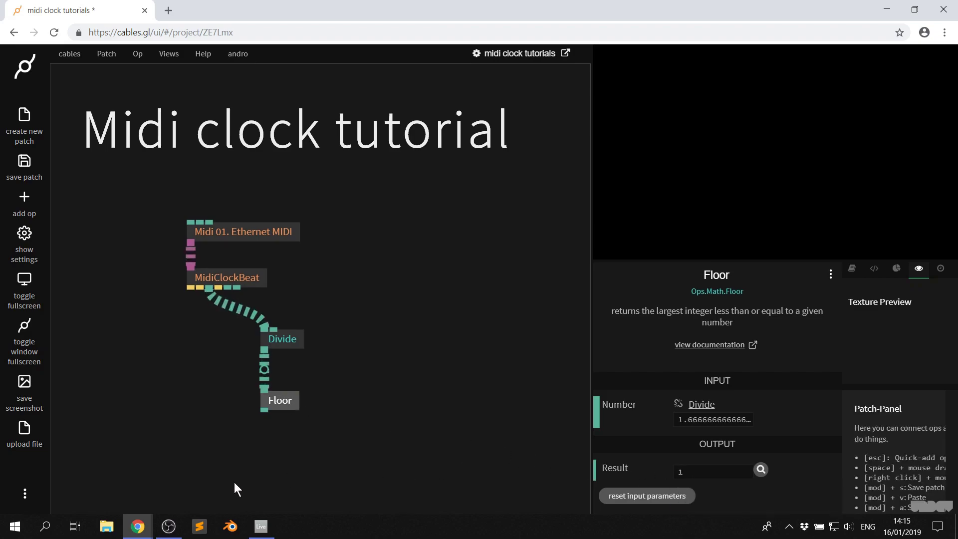
Switch to Ableton Live and back to watch Floor's Result update as a whole number
{"action": "left_click", "coordinate": [261, 526]}
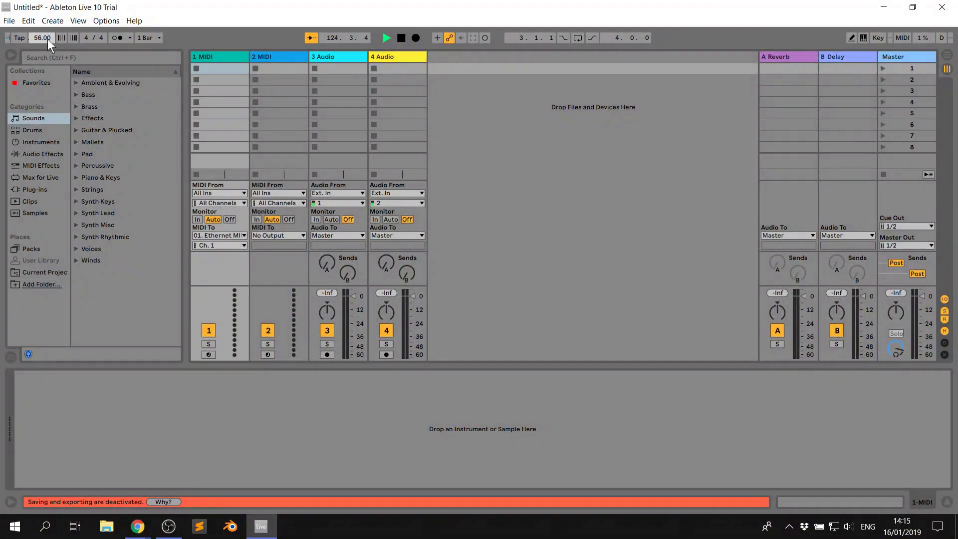
{"action": "left_click", "coordinate": [874, 8]}
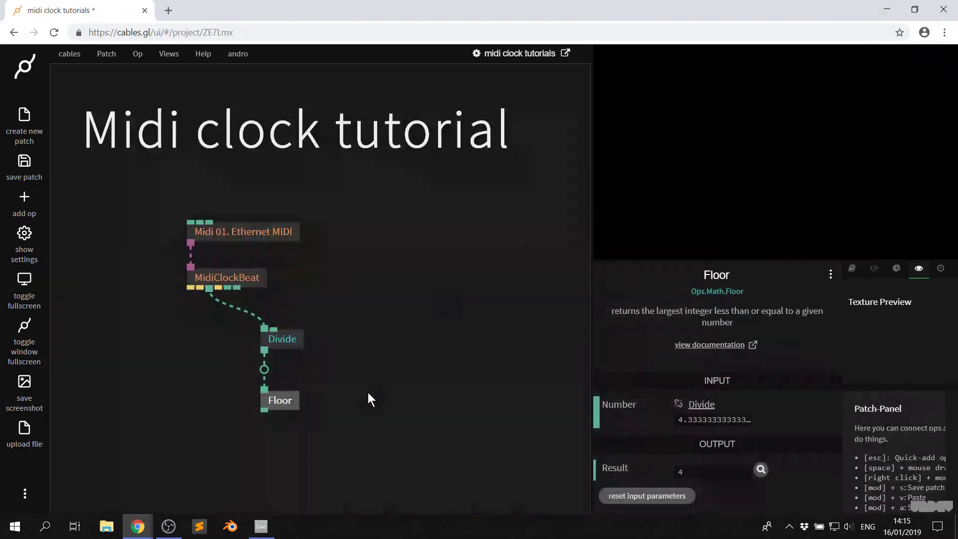
{"action": "mouse_move", "coordinate": [693, 477]}
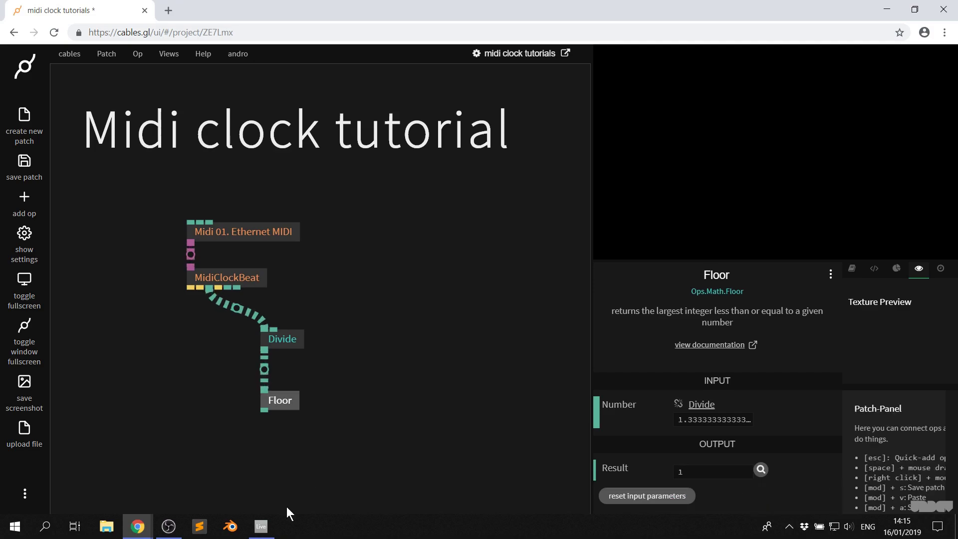
{"action": "left_click", "coordinate": [261, 526]}
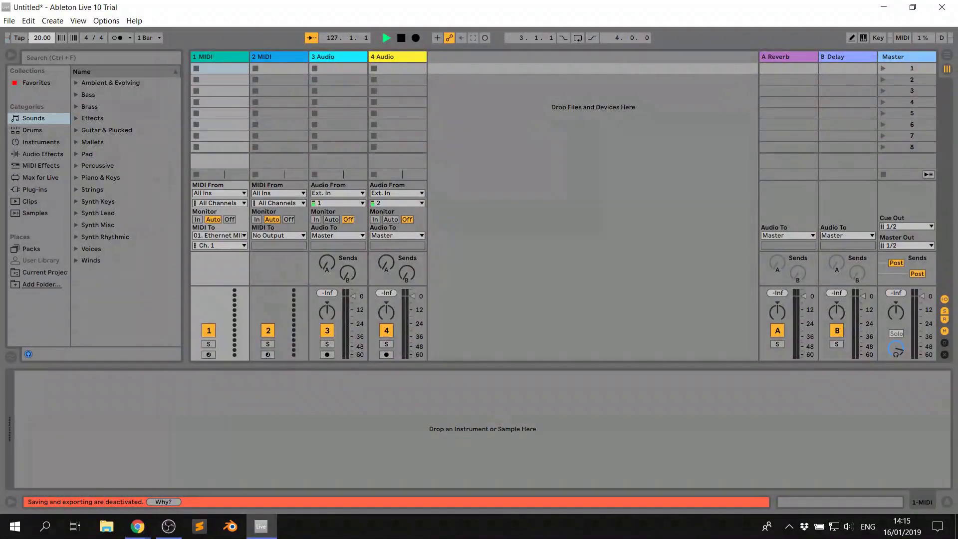
{"action": "left_click", "coordinate": [889, 6]}
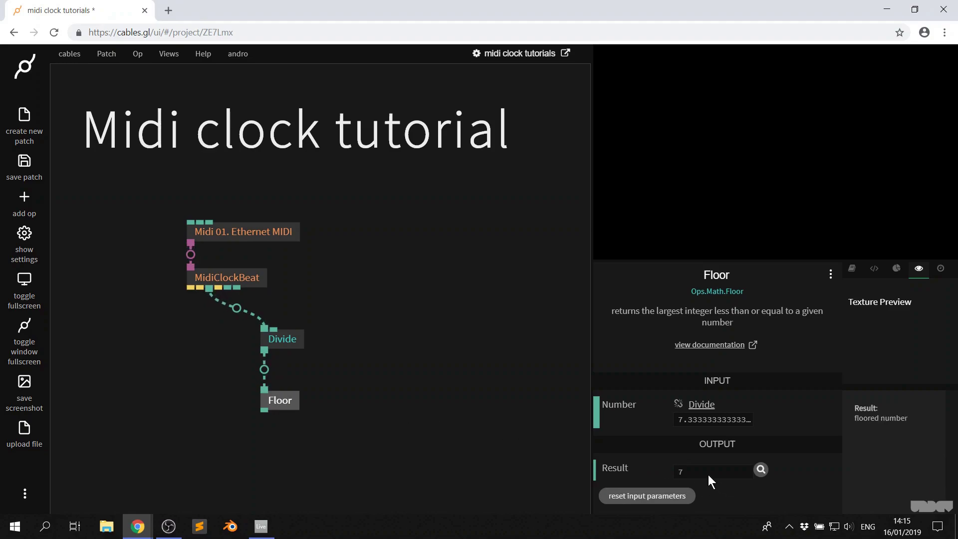
{"action": "mouse_move", "coordinate": [708, 474]}
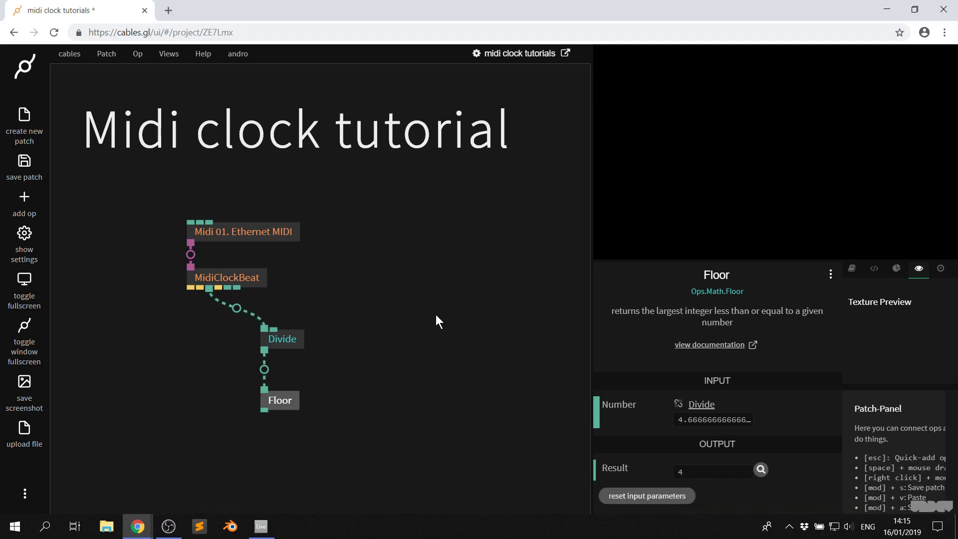
Check Divide's Number2 and Floor's Result, then view MidiClockBeat's Beat, Start and Sub Tick outputs
{"action": "left_click", "coordinate": [287, 343]}
{"action": "left_click", "coordinate": [740, 426]}
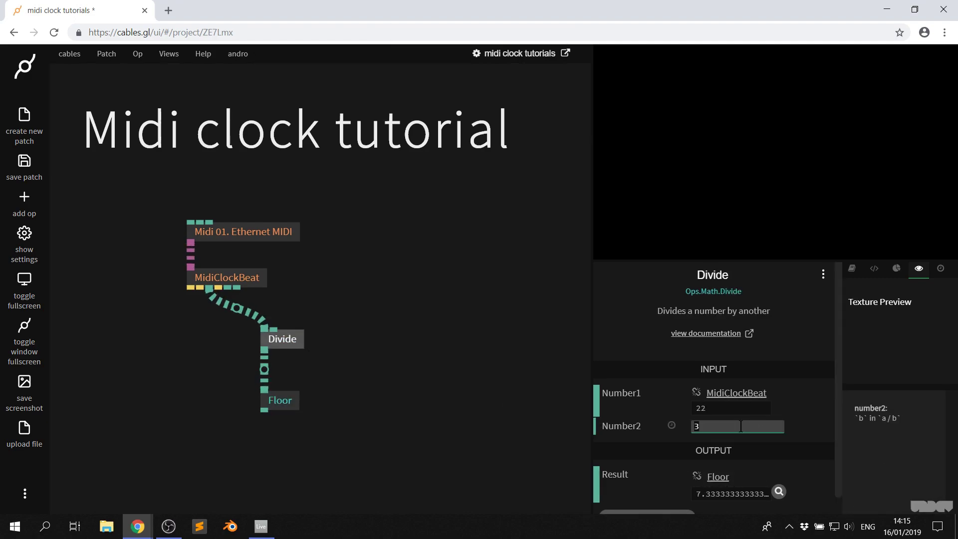
{"action": "left_click", "coordinate": [453, 396]}
{"action": "left_click", "coordinate": [279, 398]}
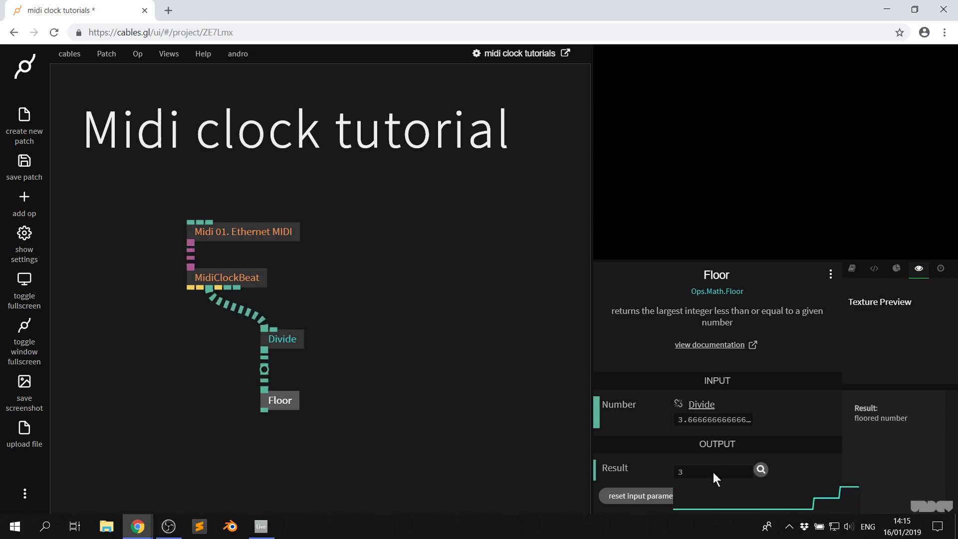
{"action": "left_click", "coordinate": [208, 279]}
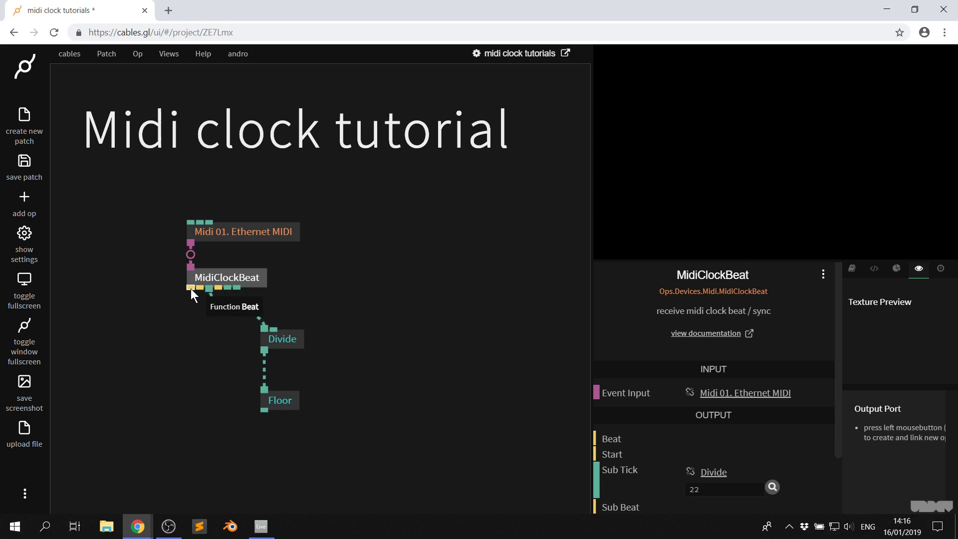
Add a Sequence op triggered by MidiClockBeat's Beat output and place it below Floor
{"action": "left_click_drag", "start_coordinate": [189, 289], "coordinate": [172, 407]}
{"action": "type", "text": "seq"}
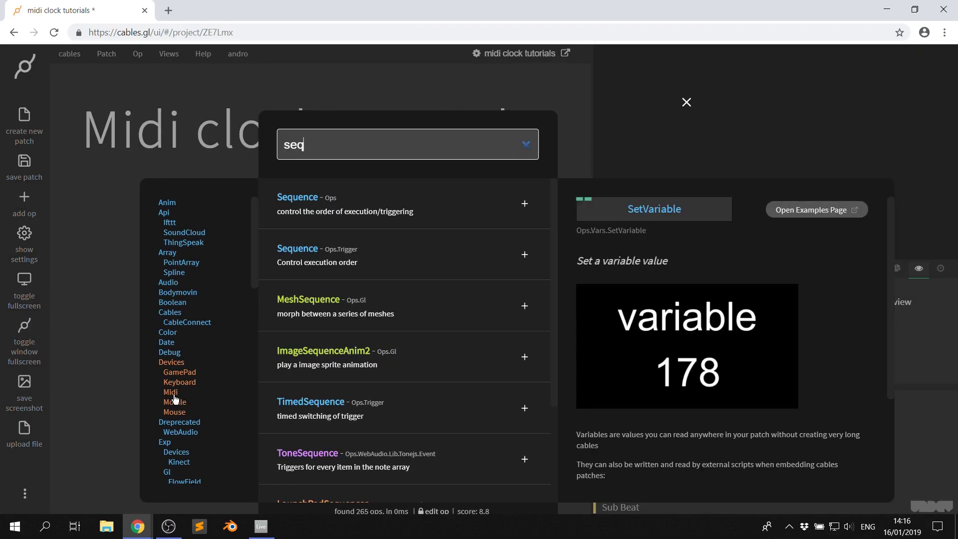
{"action": "key", "text": "Return"}
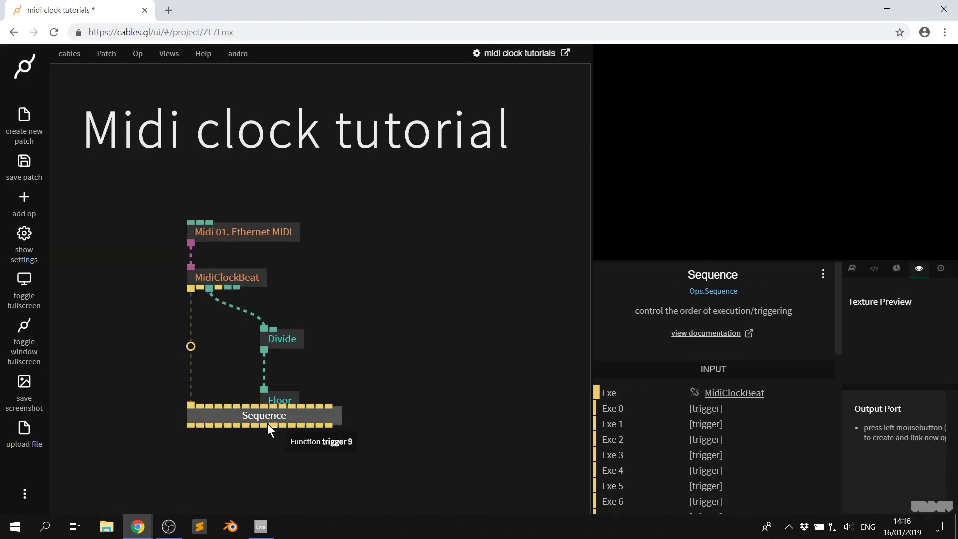
{"action": "left_click_drag", "start_coordinate": [255, 420], "coordinate": [257, 451]}
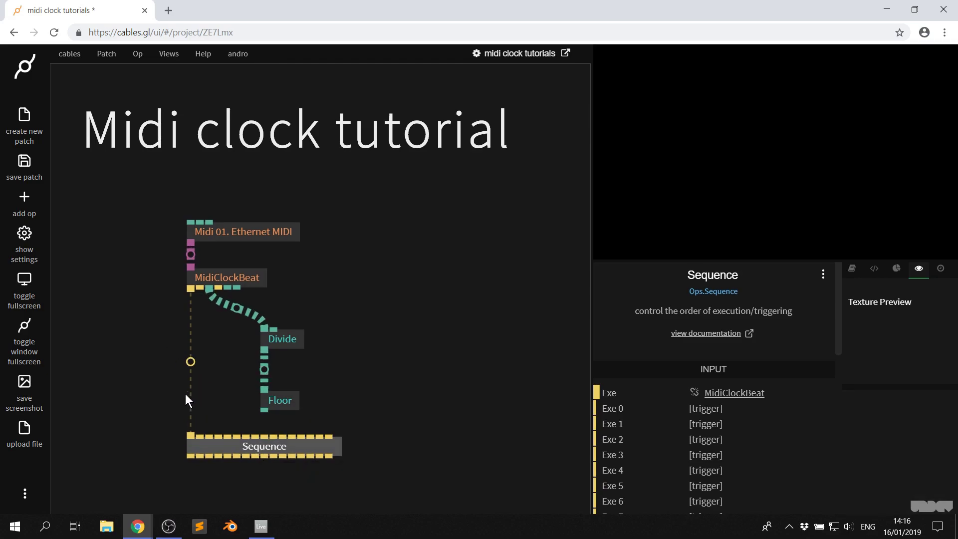
Switch to Ableton Live and back to confirm MidiClockBeat reports 104 BPM
{"action": "left_click", "coordinate": [257, 526]}
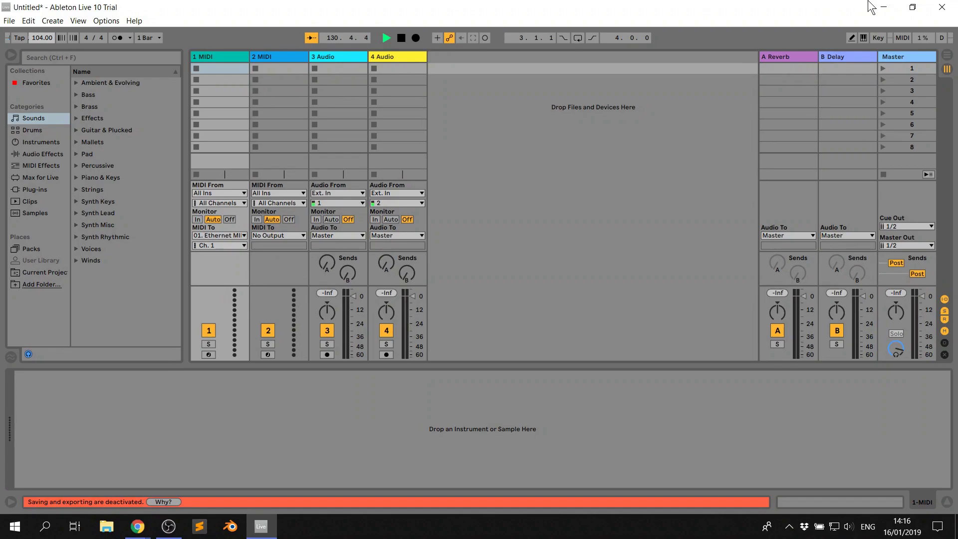
{"action": "left_click", "coordinate": [884, 7]}
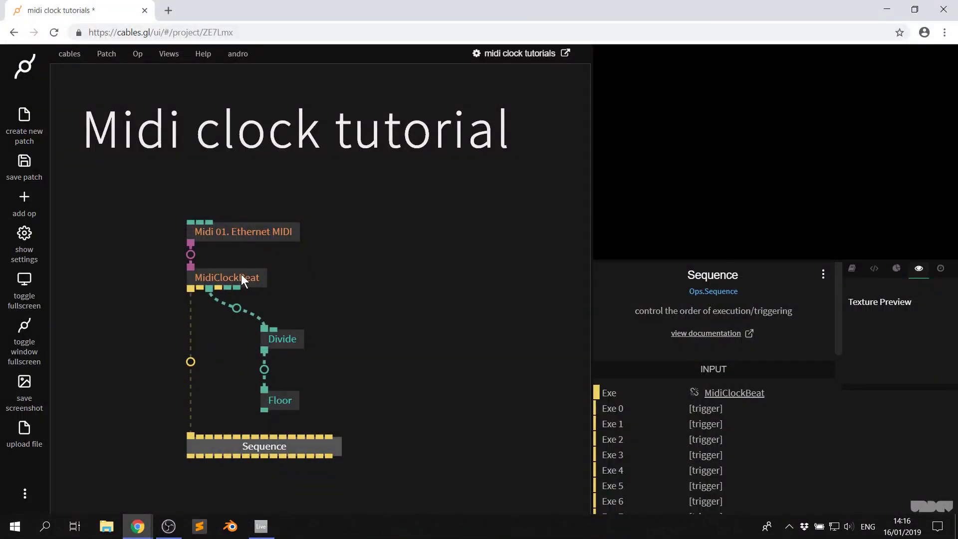
{"action": "mouse_move", "coordinate": [229, 288]}
{"action": "left_click_drag", "start_coordinate": [404, 497], "coordinate": [141, 187]}
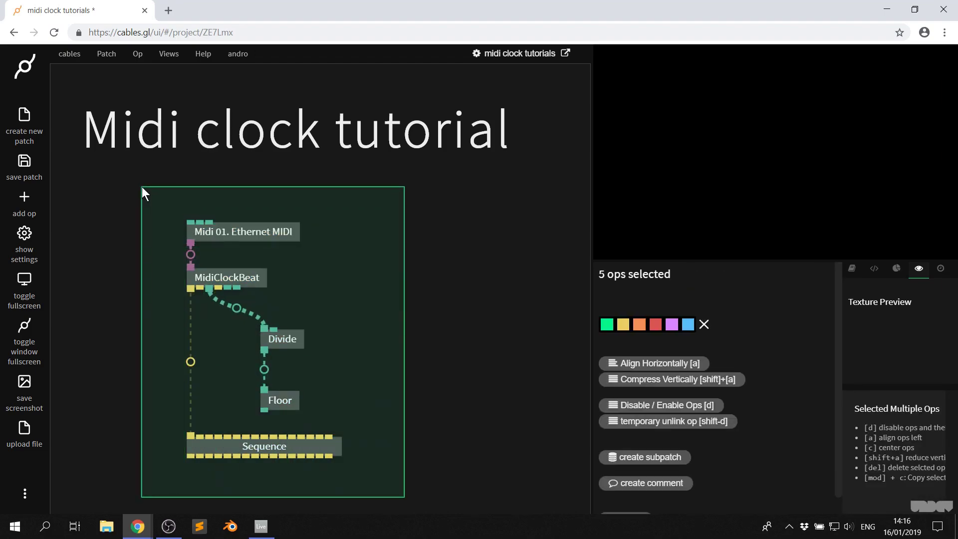
{"action": "left_click", "coordinate": [454, 307]}
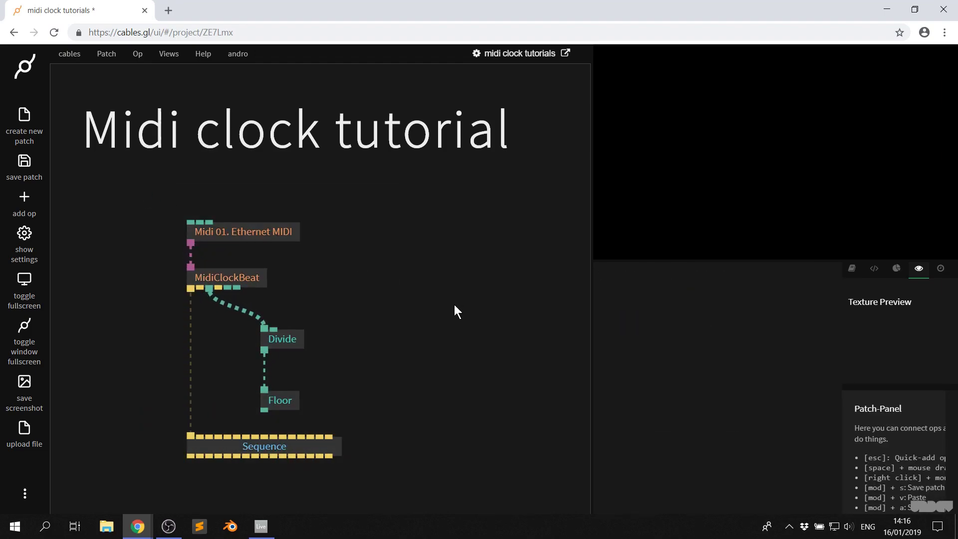